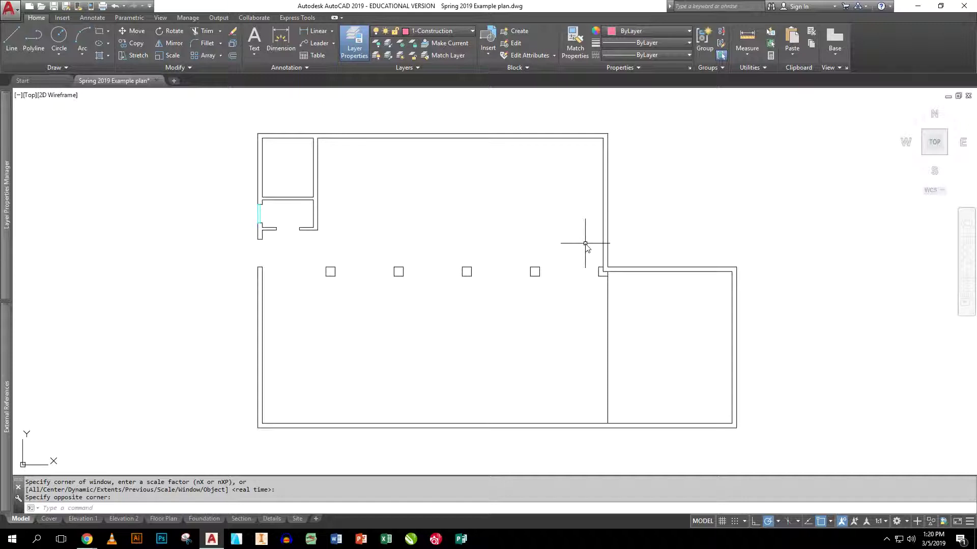
# Examine the vertical construction line spanning the floor levels in the wall section beside the floor plan, including both of its ends
pyautogui.moveTo(719, 243); pyautogui.dragTo(20, 227, button='middle')
pyautogui.moveTo(753, 229); pyautogui.dragTo(306, 210, button='middle')
pyautogui.moveTo(516, 223); pyautogui.dragTo(443, 194, button='middle')
pyautogui.scroll(4, 487, 300)
pyautogui.moveTo(513, 326); pyautogui.dragTo(436, 236, button='middle')
pyautogui.scroll(-2, 436, 235)
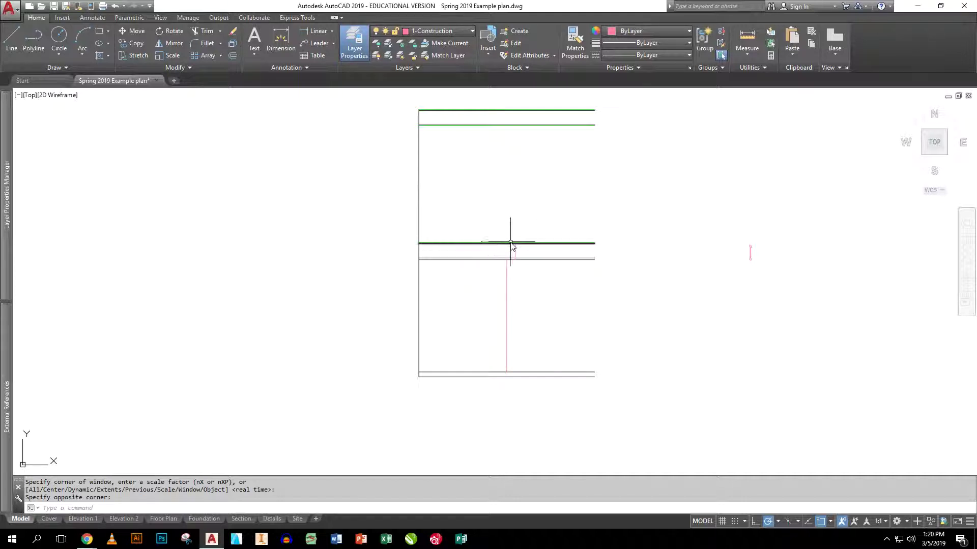
pyautogui.scroll(2, 511, 243)
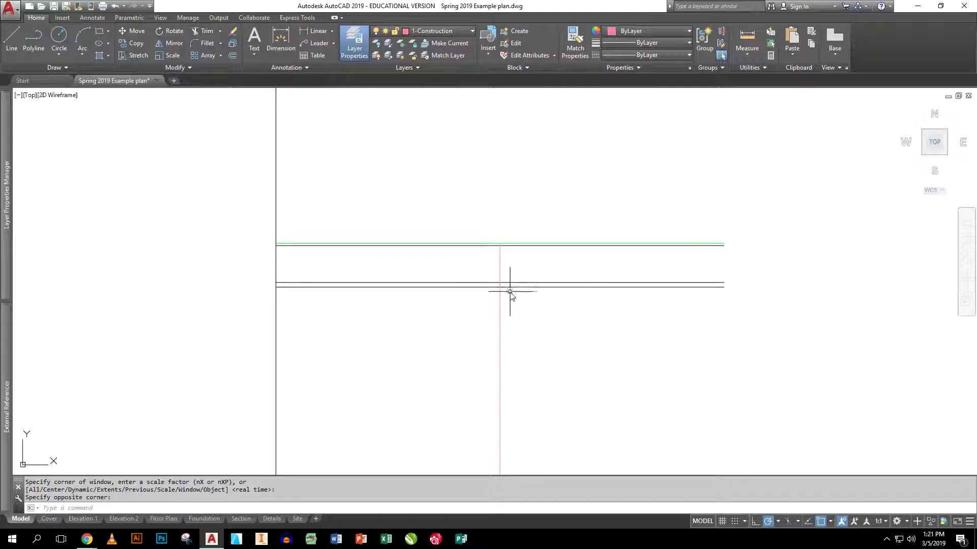
pyautogui.moveTo(510, 299); pyautogui.dragTo(526, 136, button='middle')
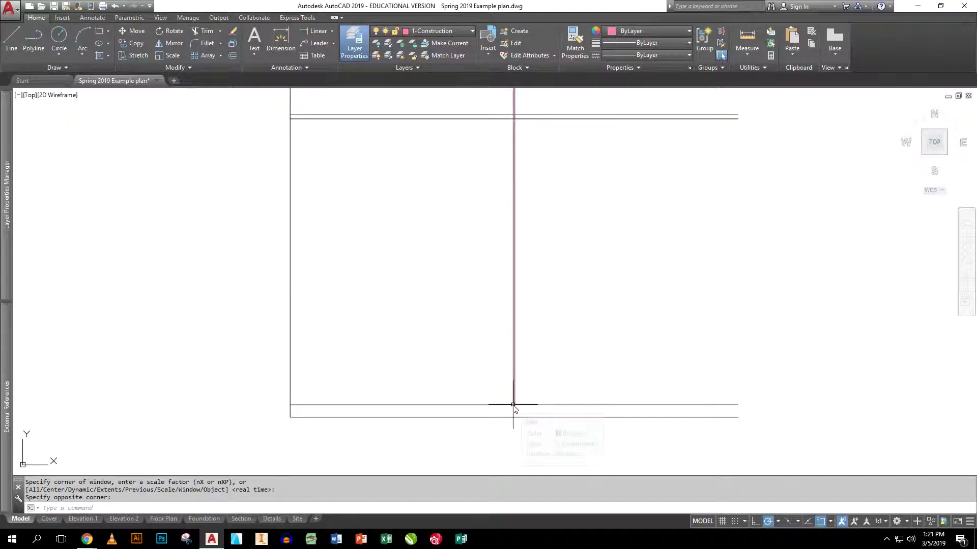
pyautogui.scroll(5, 530, 321)
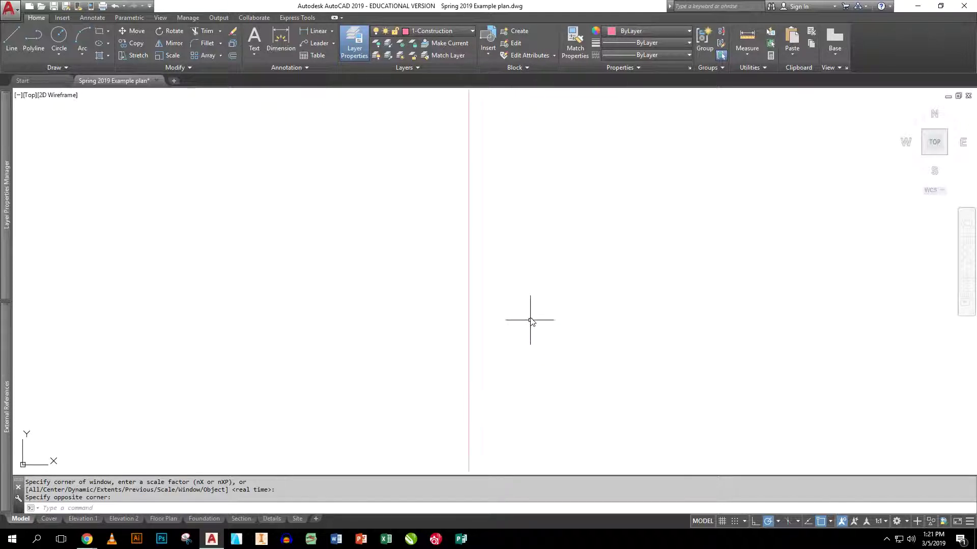
pyautogui.scroll(5, 530, 322)
pyautogui.scroll(-10, 511, 257)
pyautogui.moveTo(508, 197); pyautogui.dragTo(526, 442, button='middle')
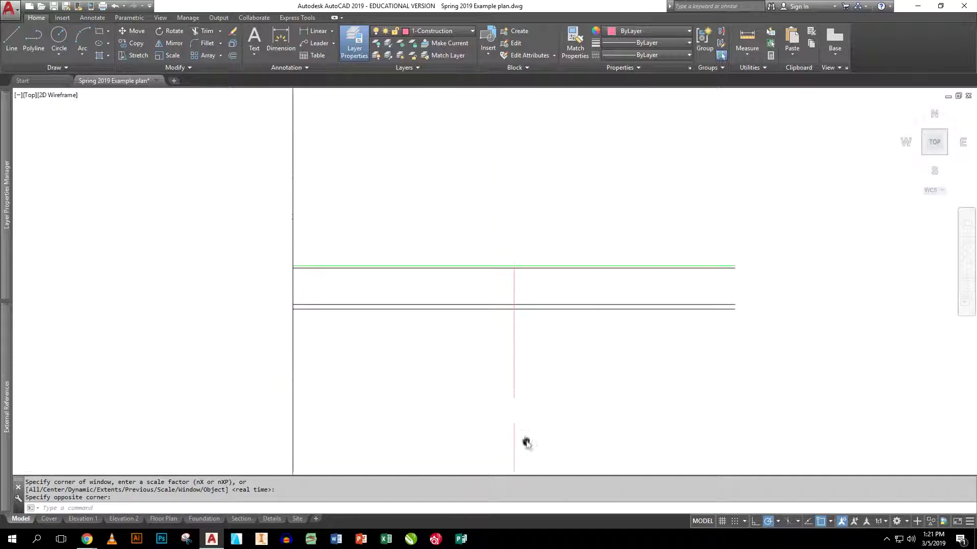
pyautogui.scroll(-4, 514, 364)
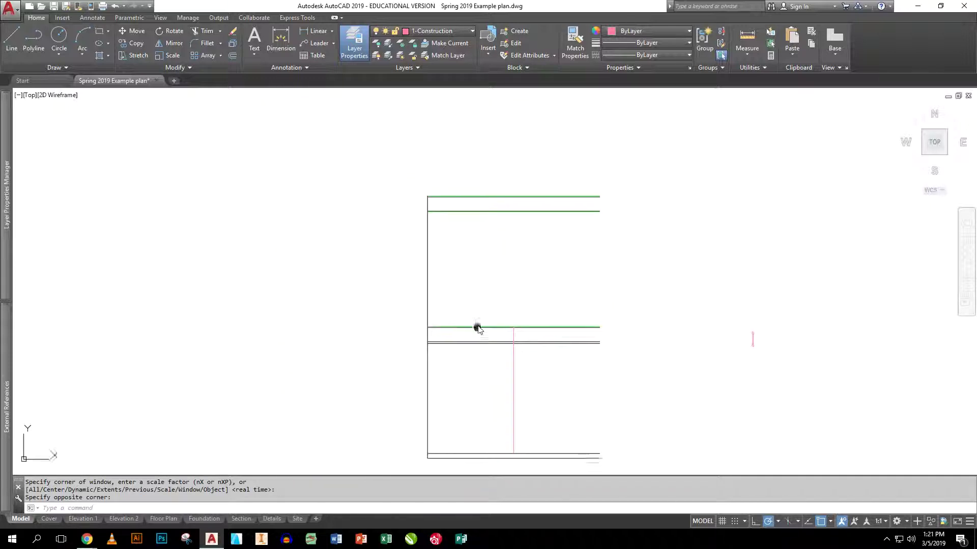
pyautogui.moveTo(478, 329); pyautogui.dragTo(505, 298, button='middle')
pyautogui.scroll(2, 508, 298)
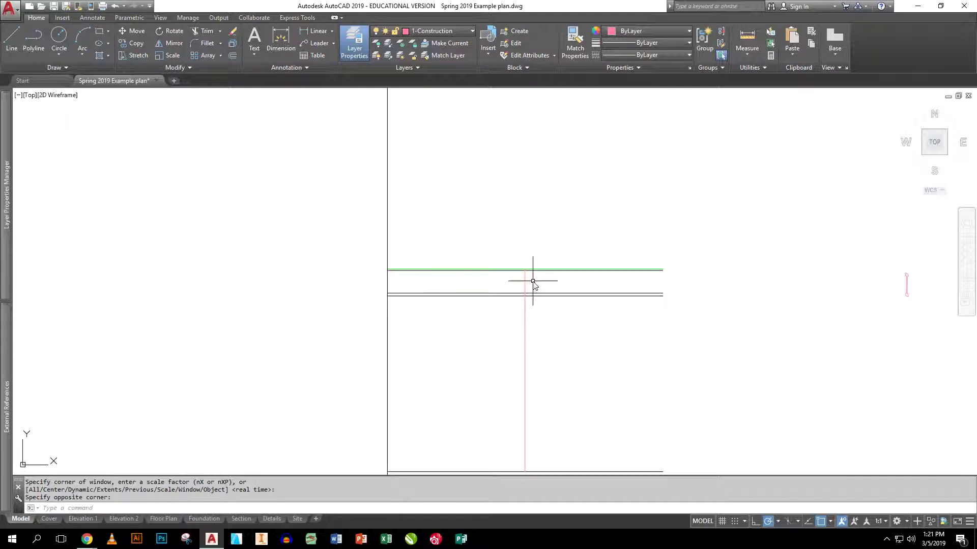
pyautogui.write('LI')
pyautogui.press('Return')
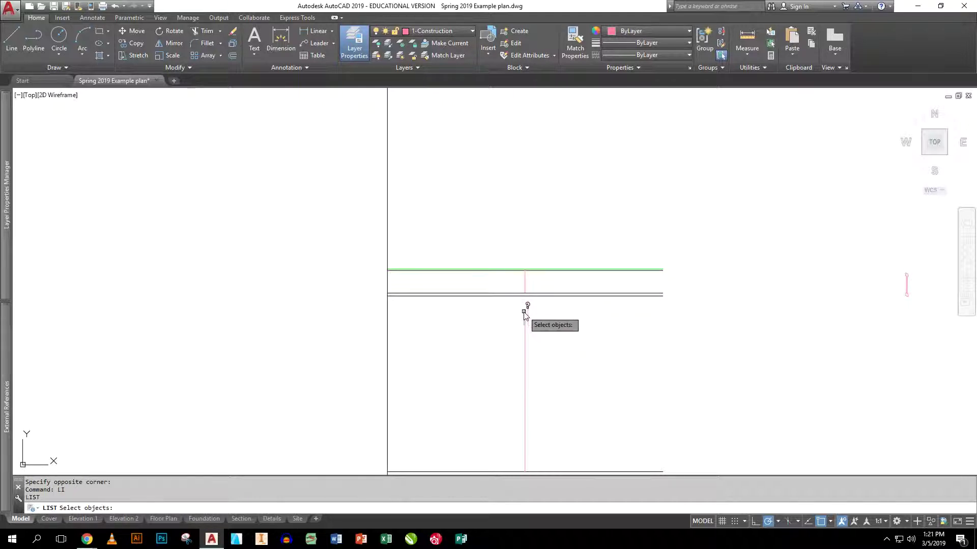
pyautogui.click(525, 312)
pyautogui.press('Escape')
pyautogui.press('Escape')
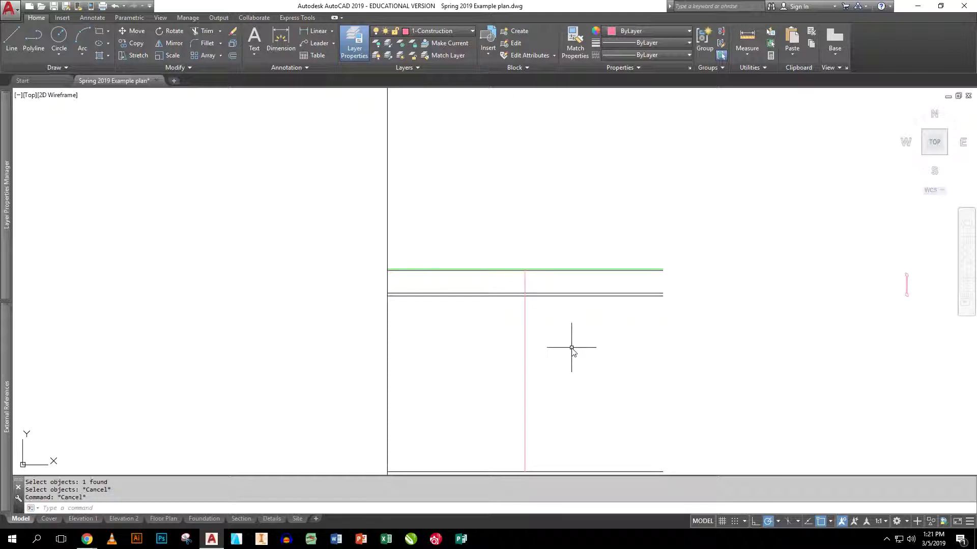
# List the properties of the vertical construction line in the wall section to read its length, closing the listing when done
pyautogui.write('LI')
pyautogui.press('Return')
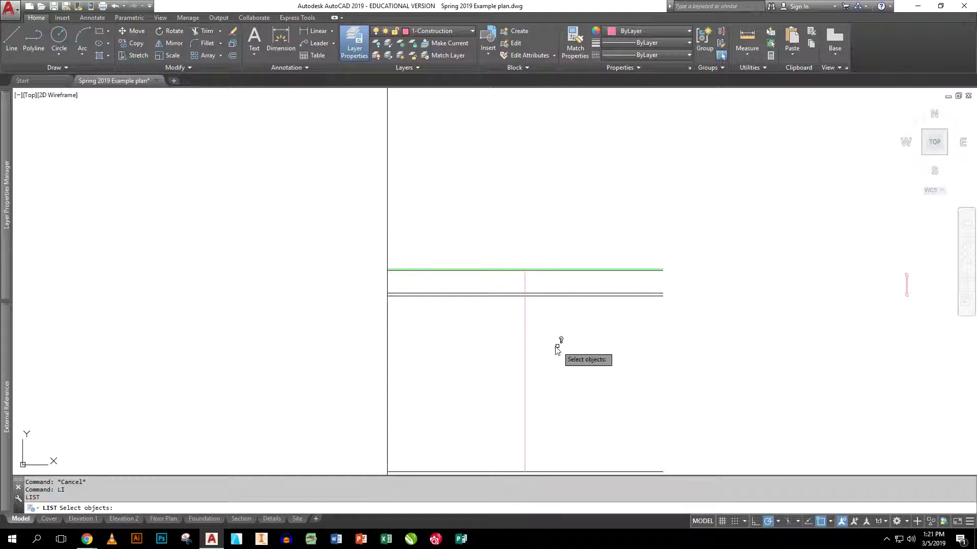
pyautogui.click(527, 327)
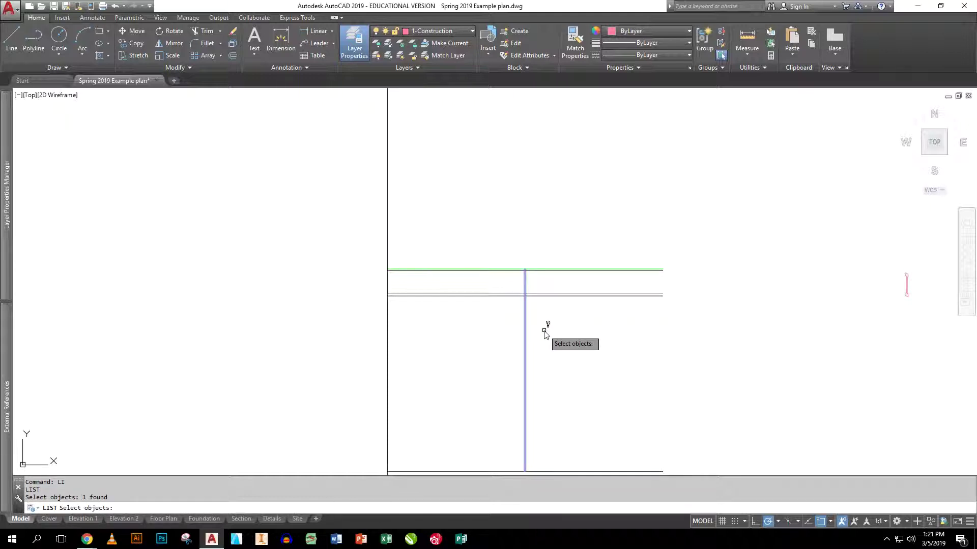
pyautogui.press('Return')
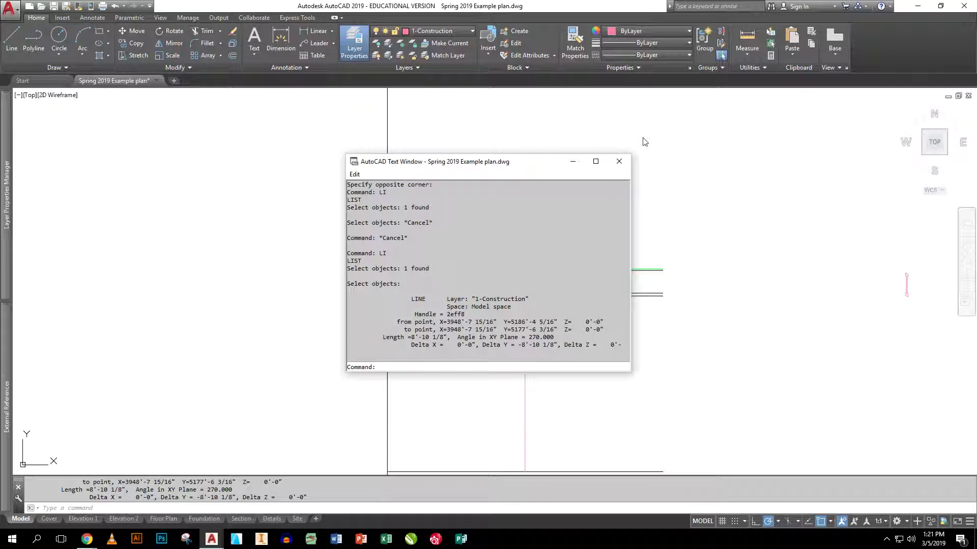
pyautogui.click(618, 162)
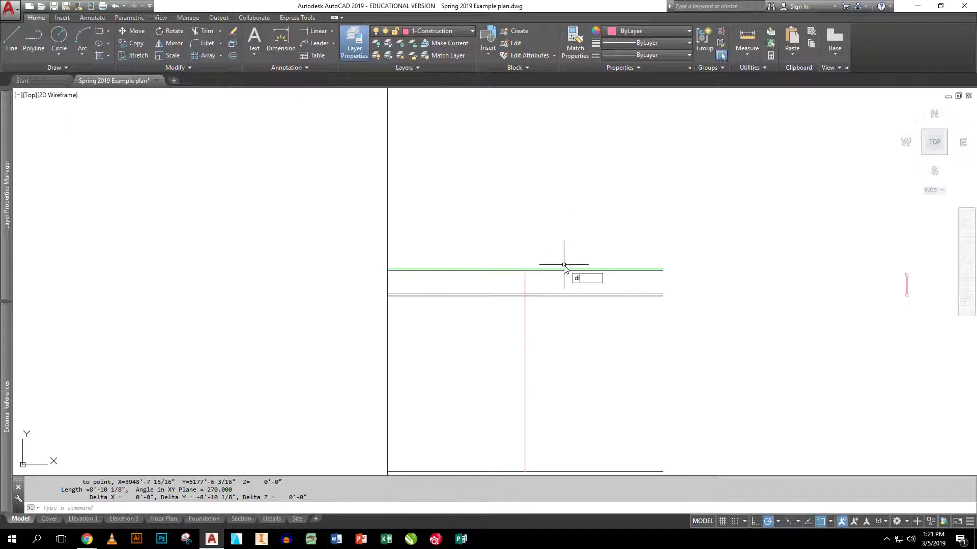
# Divide the vertical construction line in the wall section into 14 equal segments
pyautogui.write('divide')
pyautogui.press('Return')
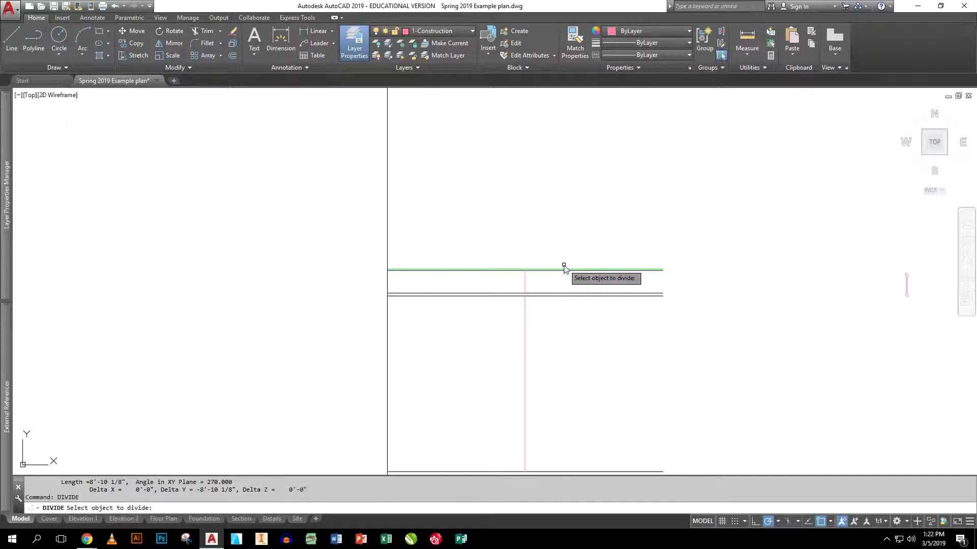
pyautogui.click(524, 281)
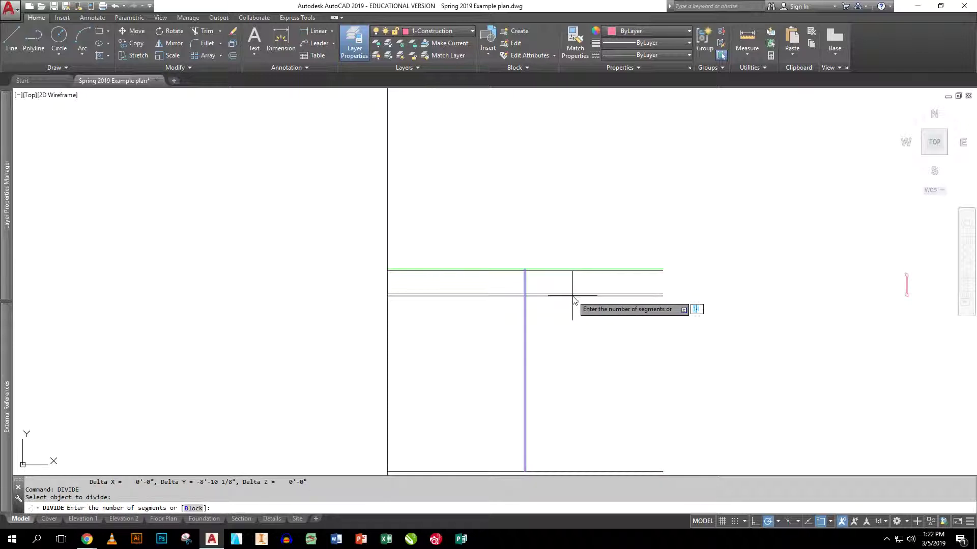
pyautogui.write('14')
pyautogui.press('Return')
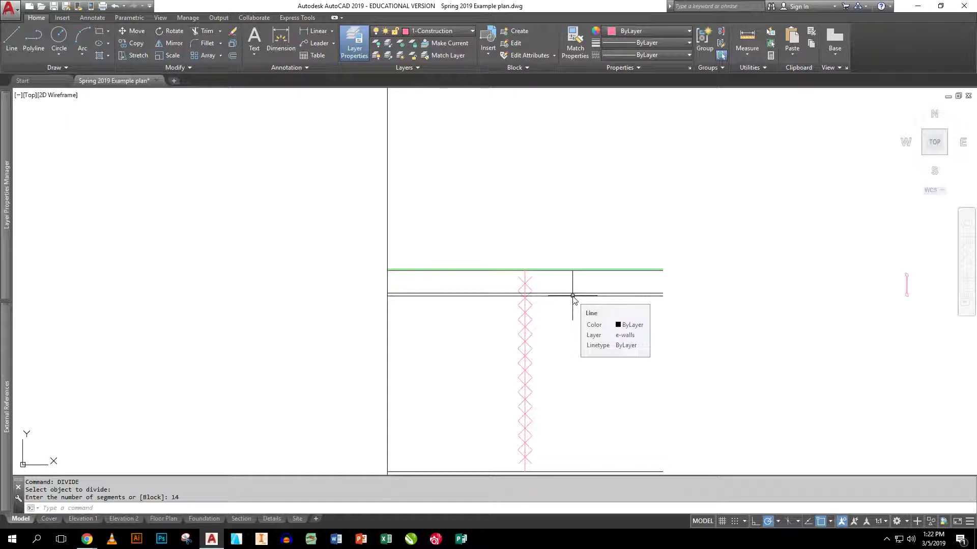
# Measure the distance from the uppermost division point to the upper end of the divided construction line
pyautogui.scroll(3, 567, 290)
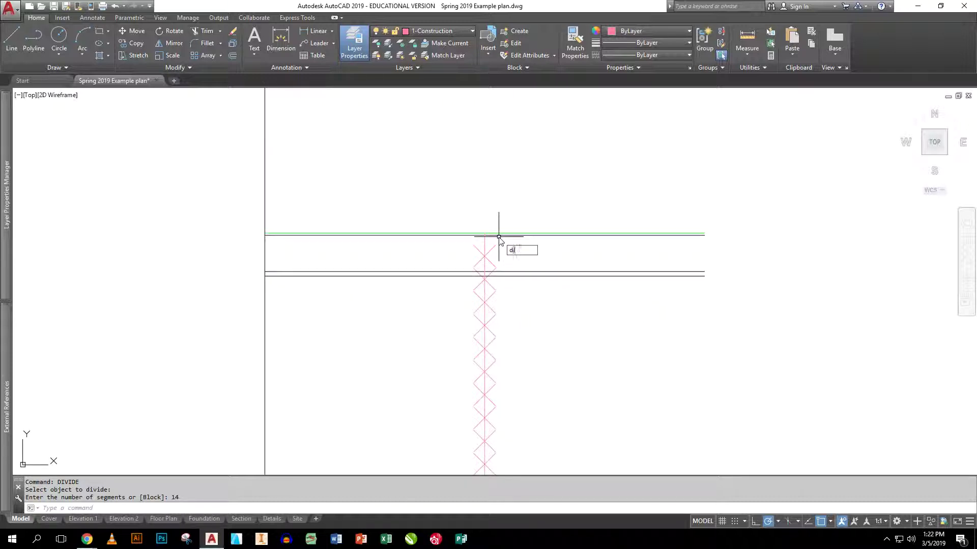
pyautogui.press('Return')
pyautogui.click(484, 254)
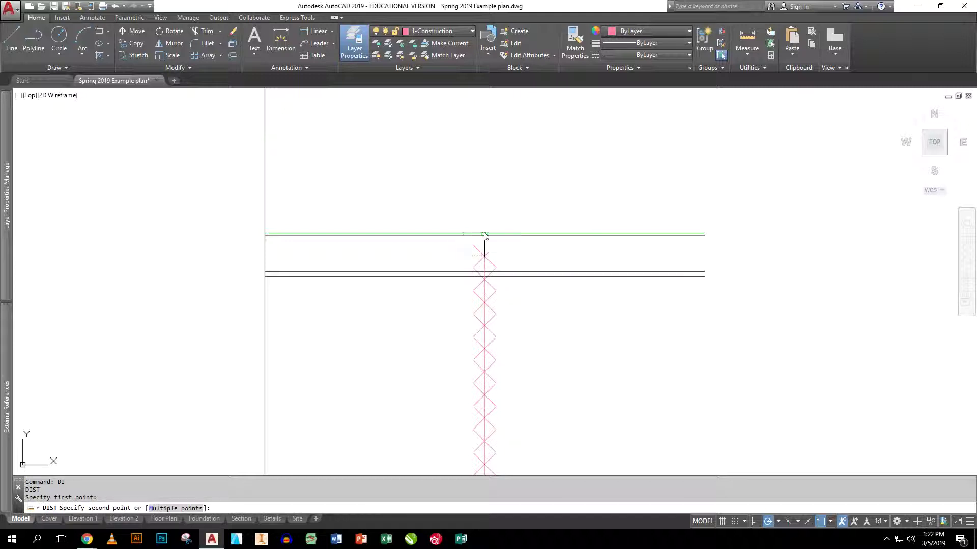
pyautogui.click(484, 234)
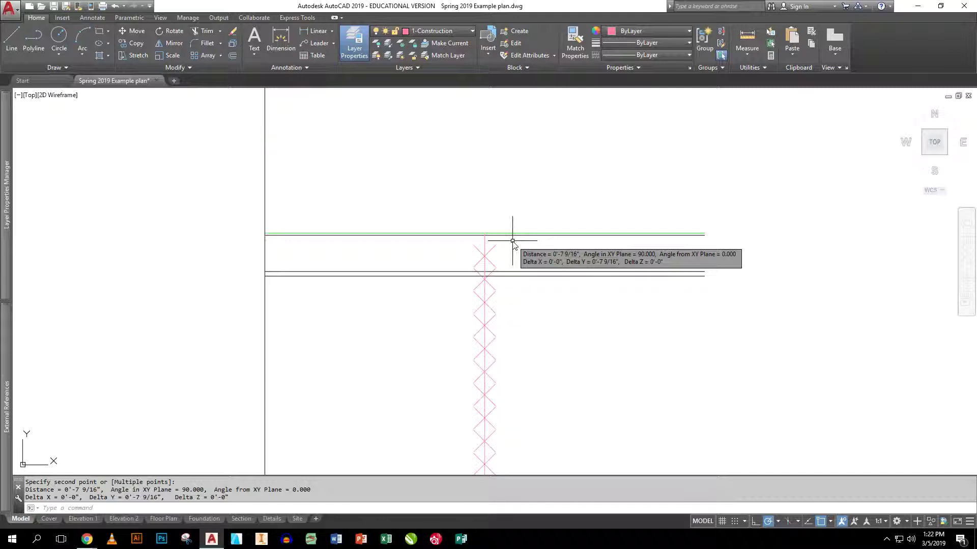
# Examine the divided line in the wall section, return to the floor plan, and inspect the open area around the column row
pyautogui.scroll(1, 513, 241)
pyautogui.scroll(-2, 512, 238)
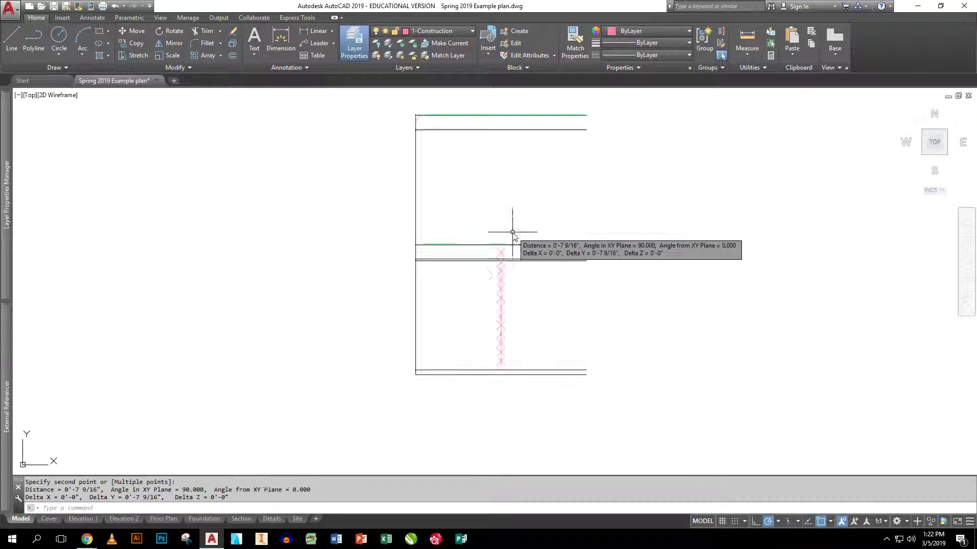
pyautogui.moveTo(513, 232); pyautogui.dragTo(502, 283, button='middle')
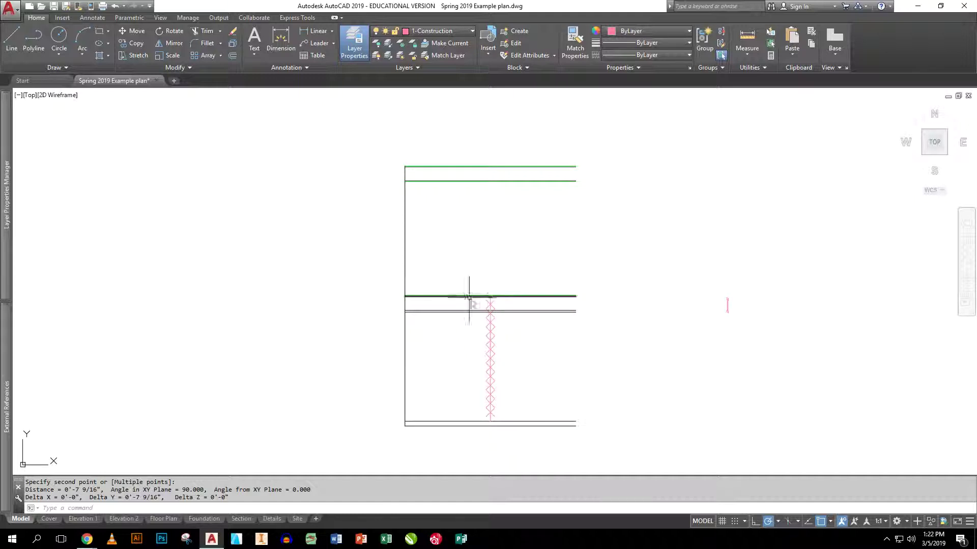
pyautogui.scroll(-2, 378, 314)
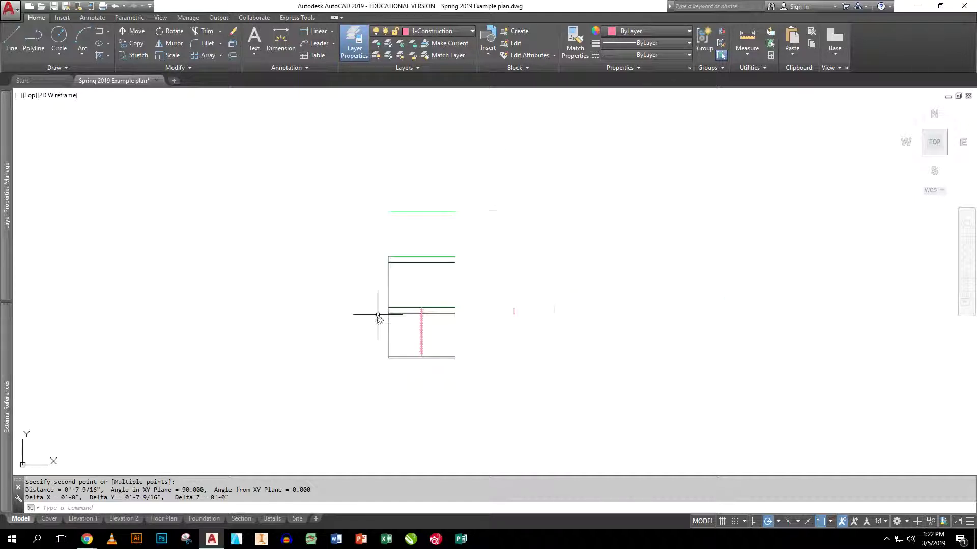
pyautogui.moveTo(345, 294)
pyautogui.mouseDown(button='middle')
pyautogui.moveTo(824, 298)
pyautogui.moveTo(975, 279)
pyautogui.mouseUp(button='middle')
pyautogui.moveTo(463, 241); pyautogui.dragTo(634, 263, button='middle')
pyautogui.scroll(2, 450, 302)
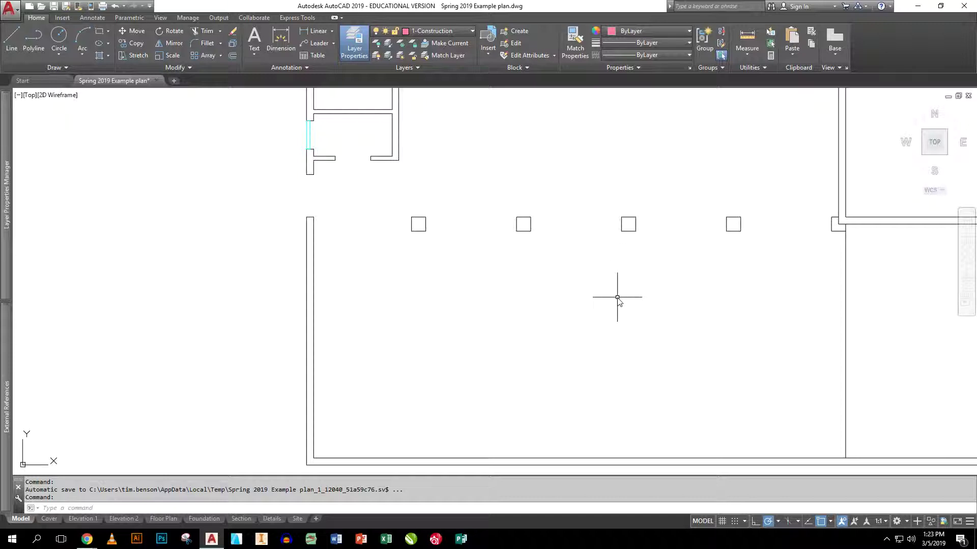
pyautogui.moveTo(581, 302); pyautogui.dragTo(386, 305, button='middle')
pyautogui.scroll(-2, 451, 305)
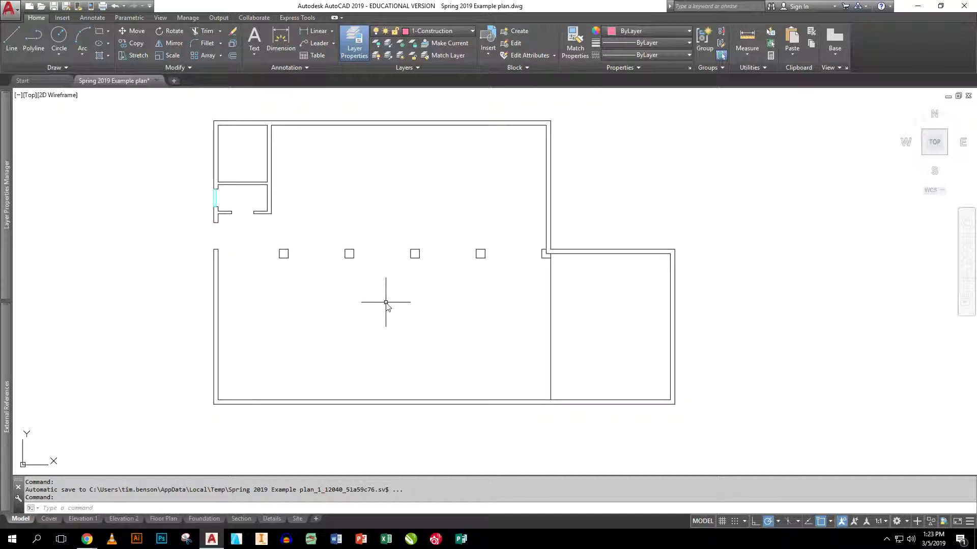
pyautogui.scroll(2, 386, 306)
pyautogui.scroll(2, 396, 315)
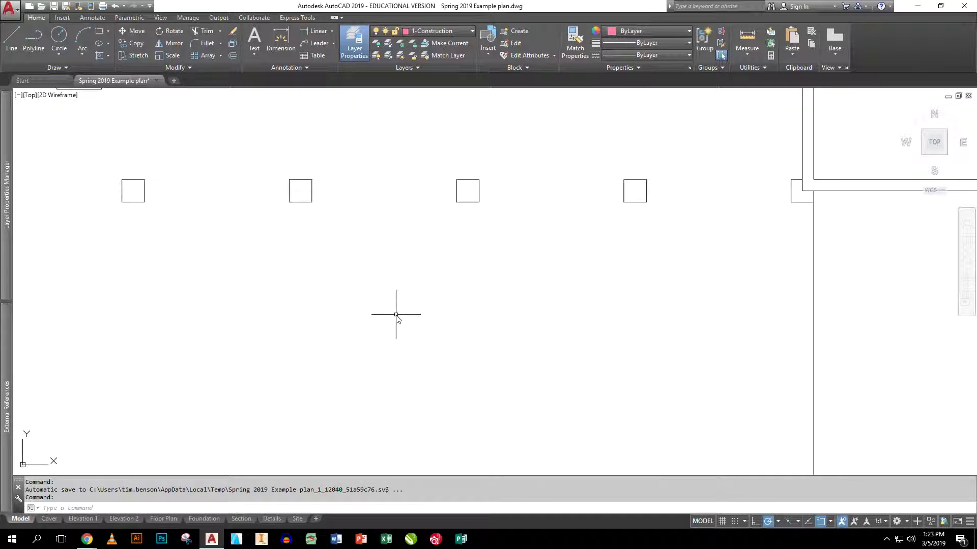
pyautogui.scroll(-4, 396, 315)
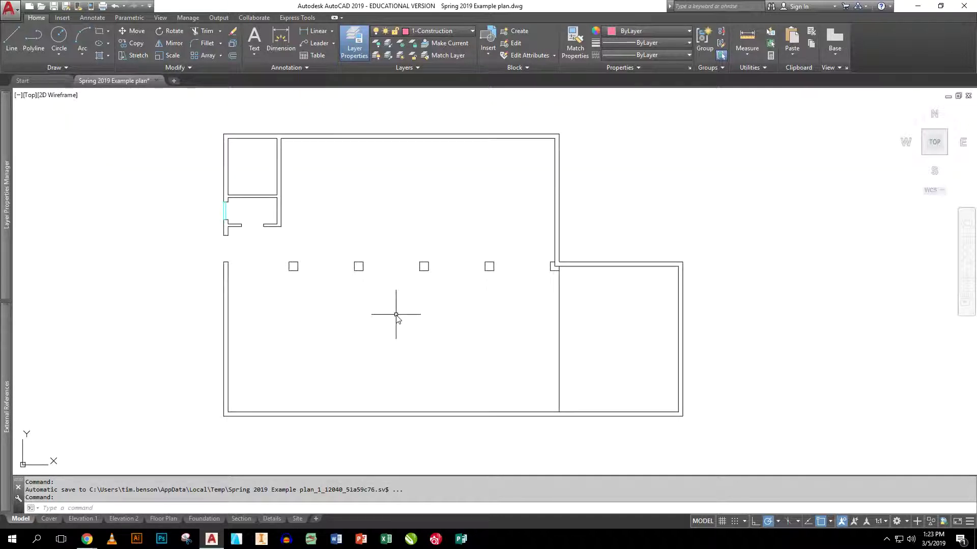
# Minimize the AutoCAD window to reach the open Chrome windows
pyautogui.click(218, 547)
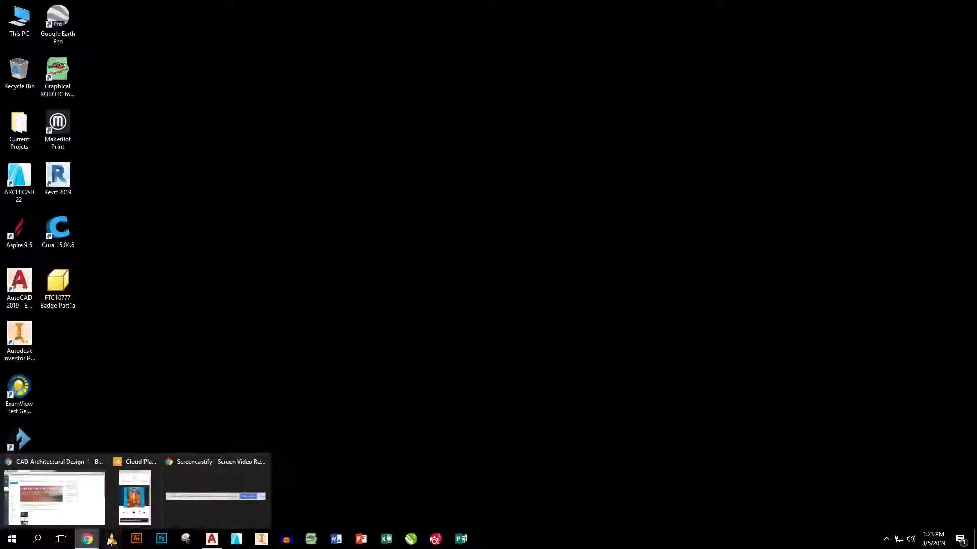